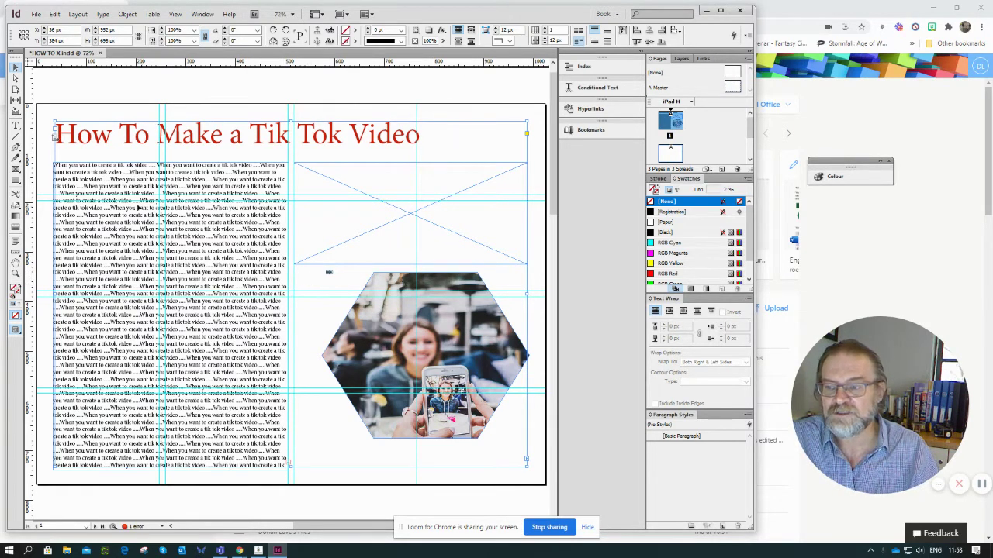
Thread the left frame's overset body text into the empty top-right frame.
left_click(62, 167)
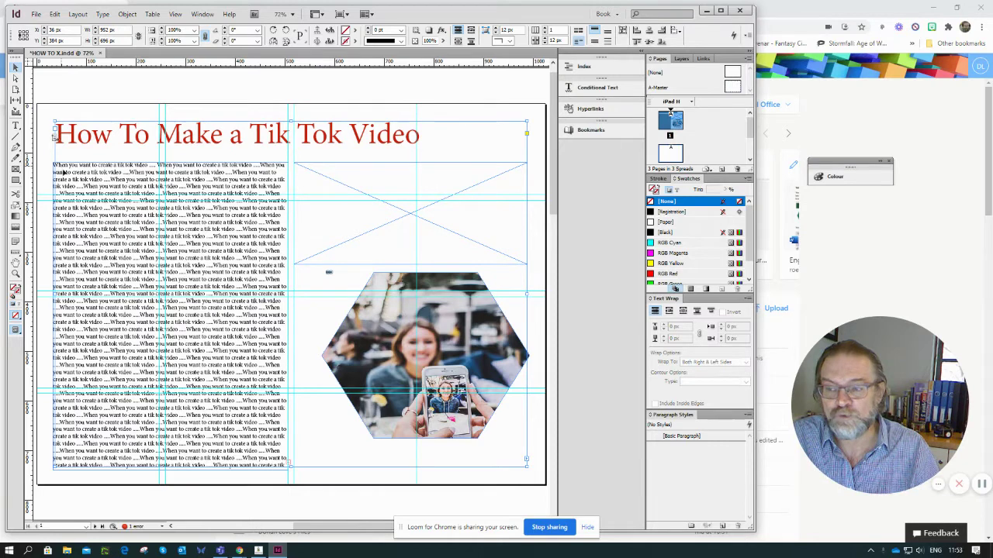
double_click(288, 464)
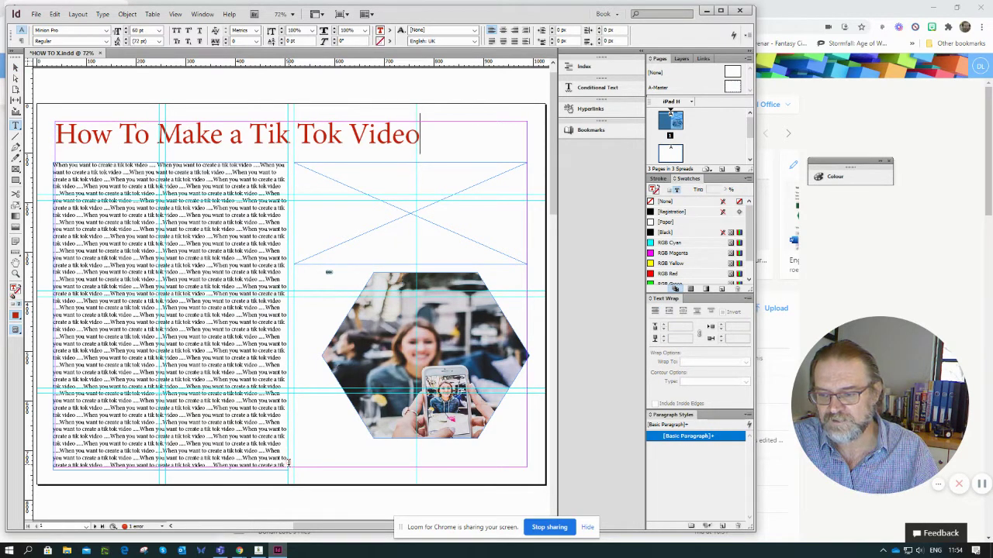
left_click(289, 462)
left_click(15, 67)
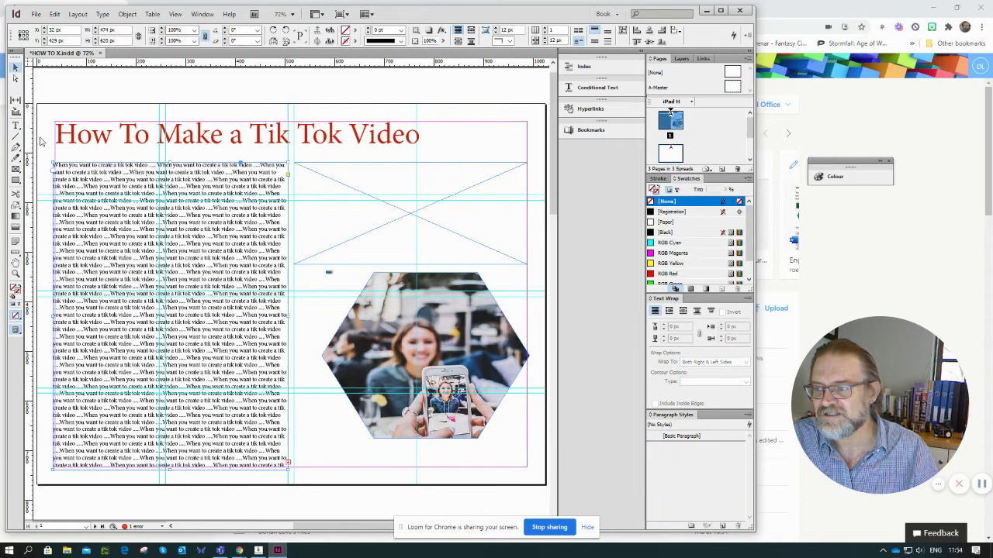
left_click(289, 464)
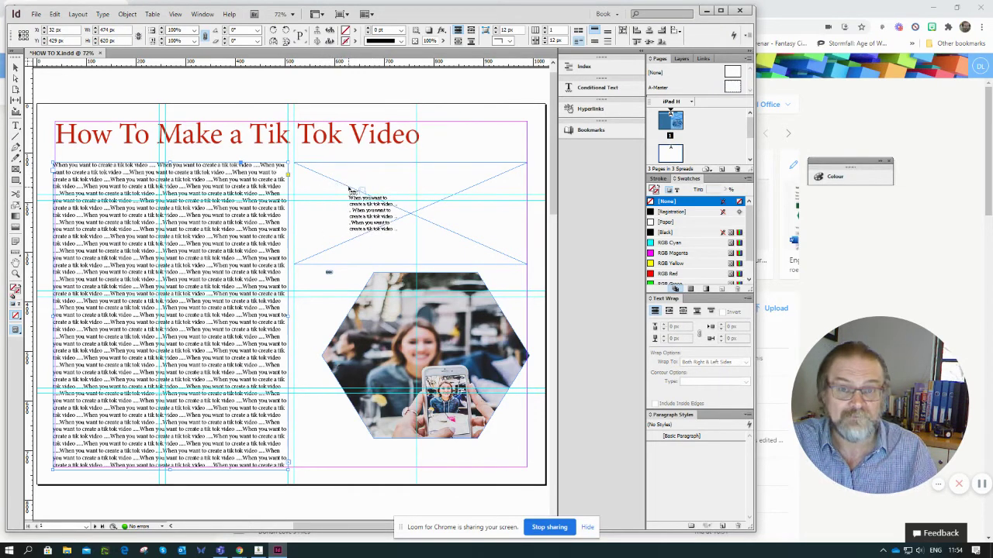
left_click(306, 172)
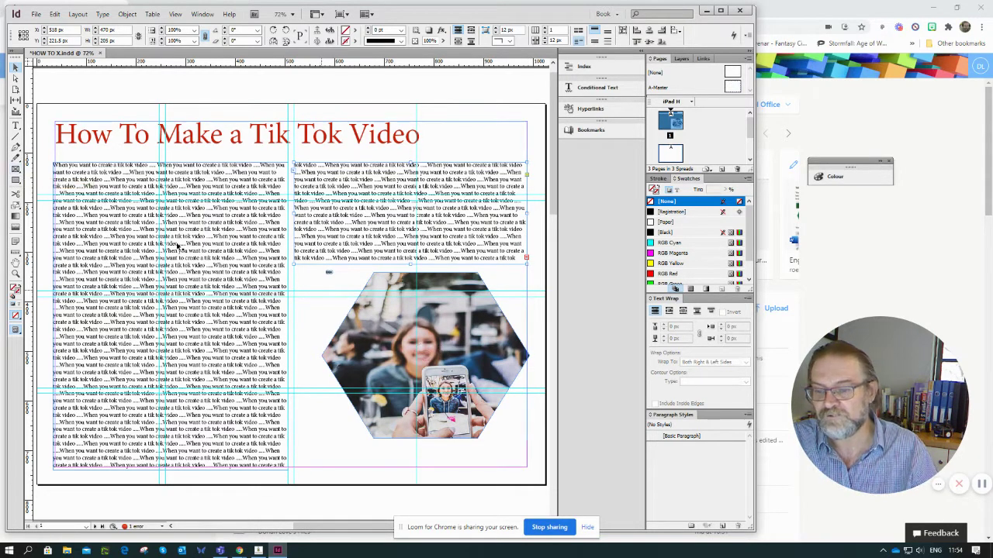
Draw a new frame below the hexagon photo and thread the top-right frame's overflow into it.
left_click(16, 168)
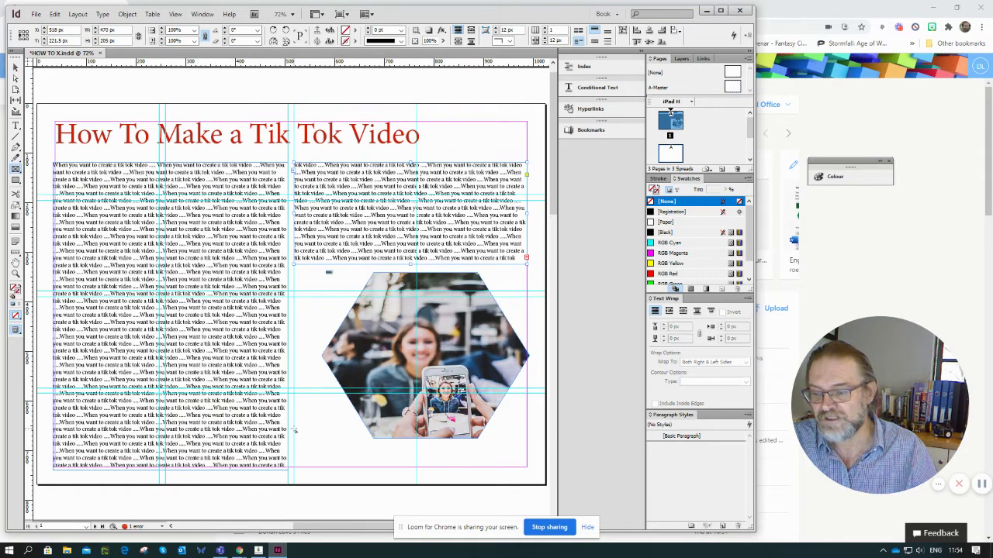
left_click_drag(294, 432, 525, 471)
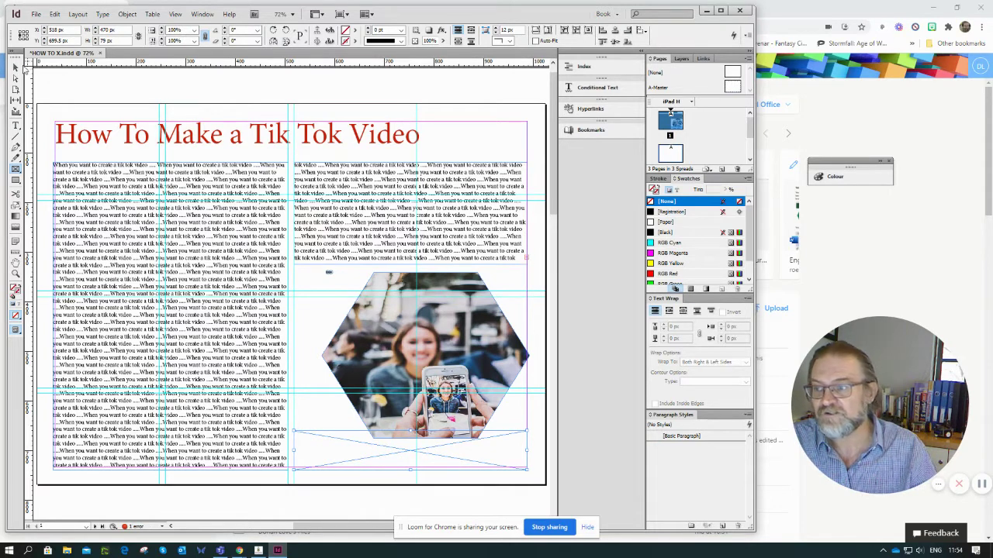
left_click(13, 69)
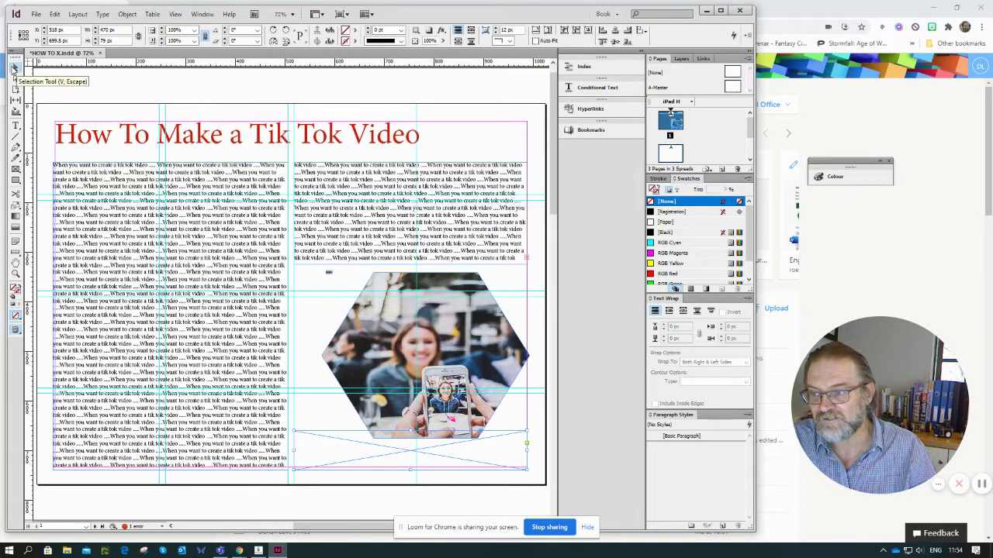
left_click(527, 260)
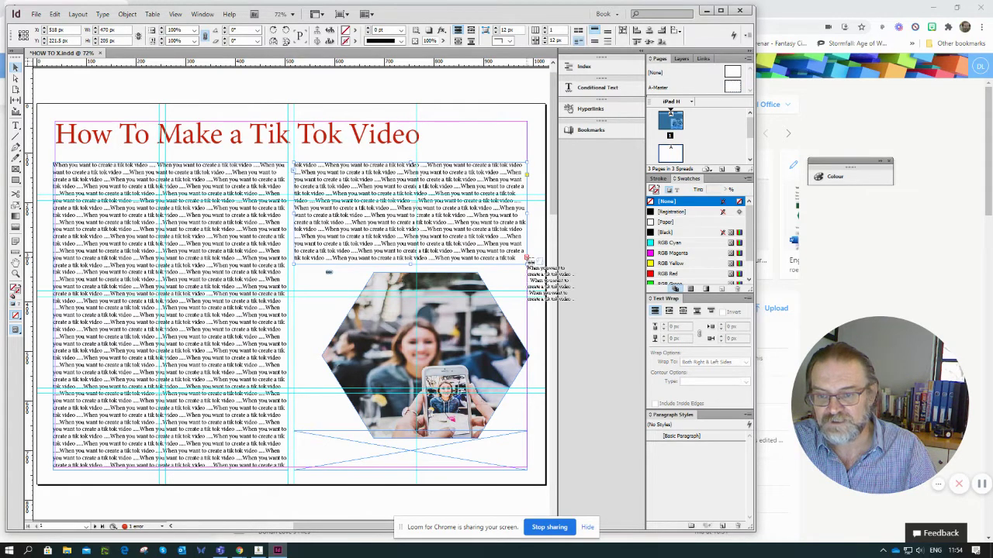
left_click(310, 436)
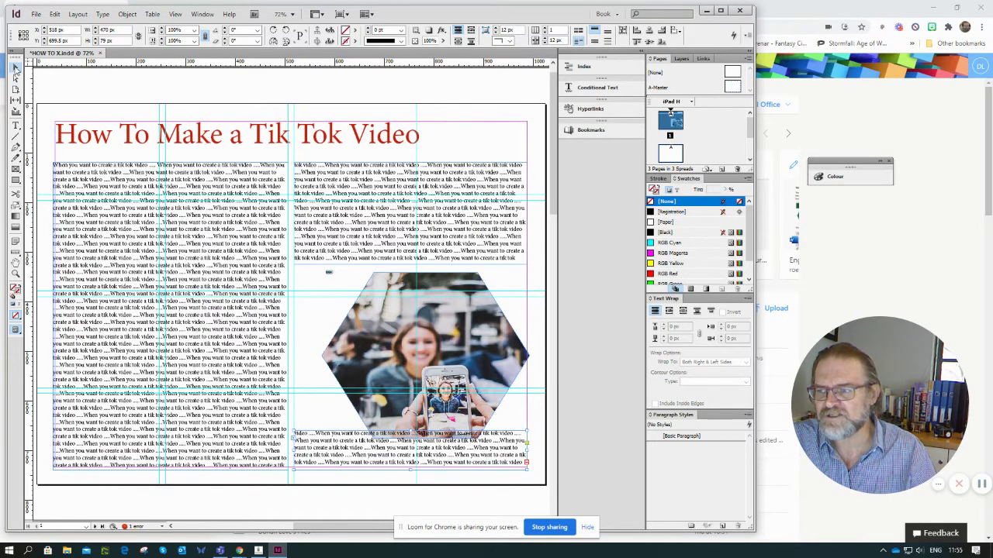
Give the title frame a drop shadow with a 2 px Y offset.
left_click(69, 135)
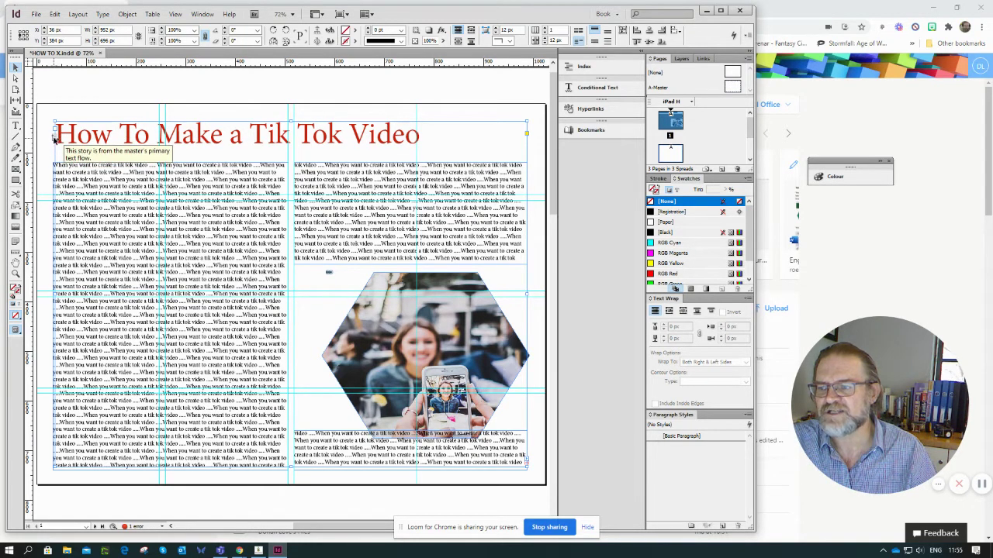
right_click(56, 138)
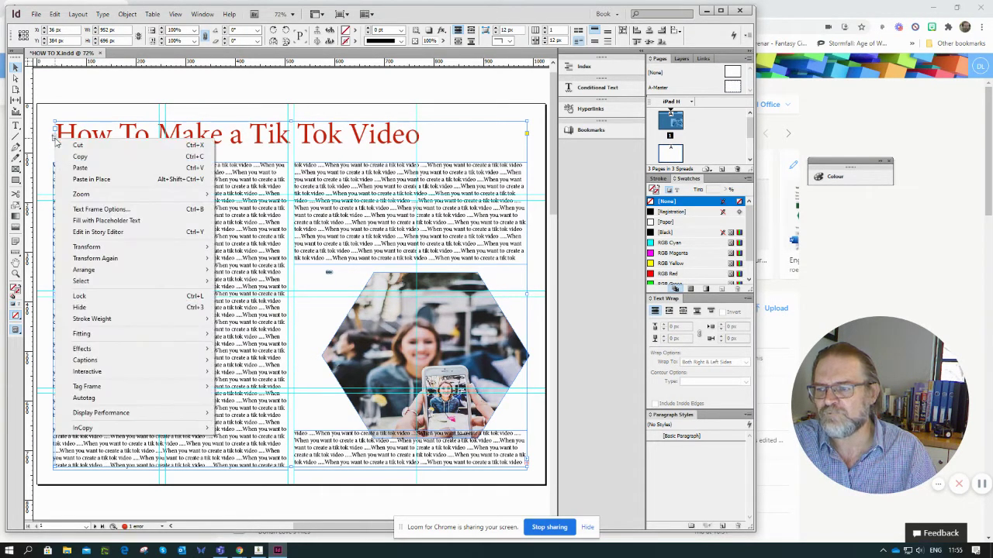
mouse_move(92, 350)
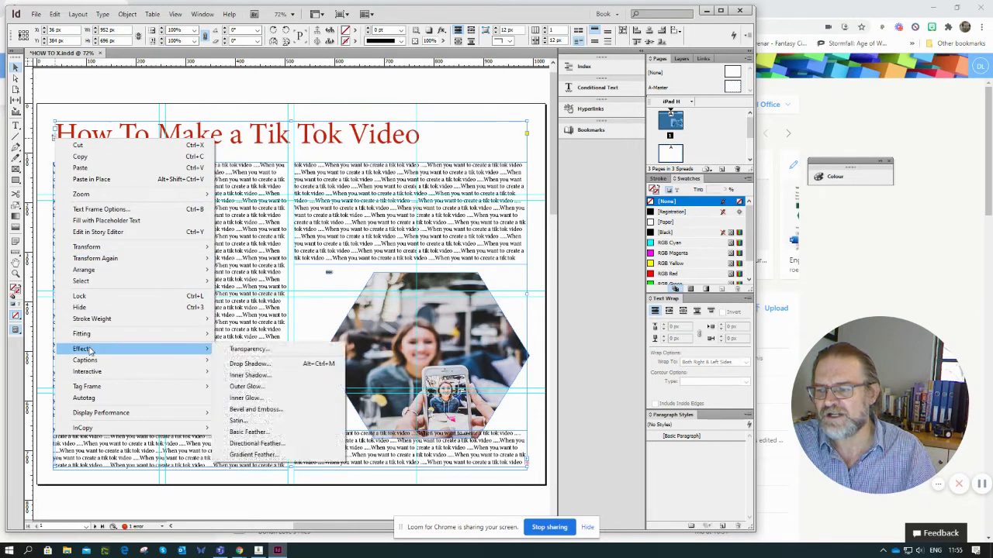
left_click(237, 364)
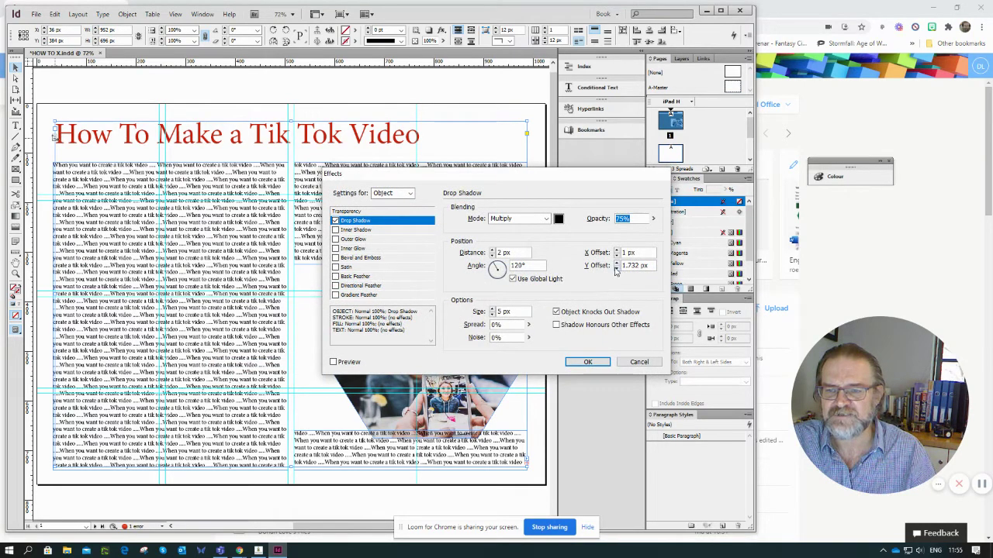
left_click(617, 263)
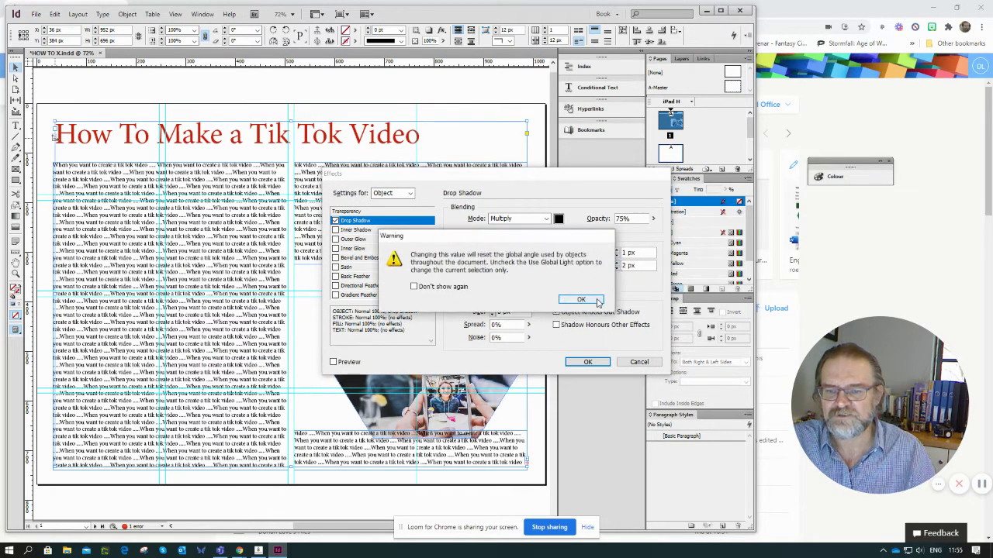
left_click(582, 300)
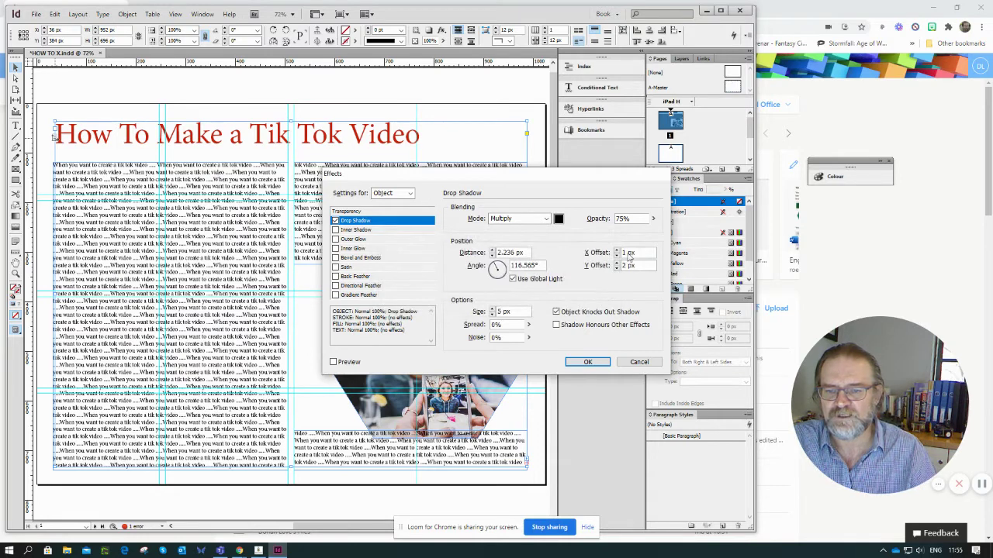
left_click(587, 361)
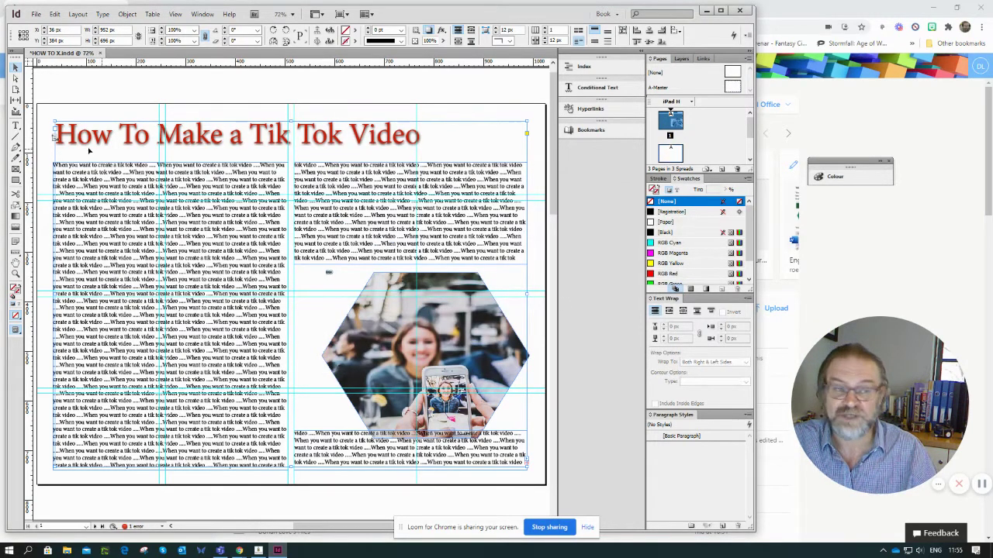
Add a default Bevel and Emboss effect to the title frame.
right_click(54, 138)
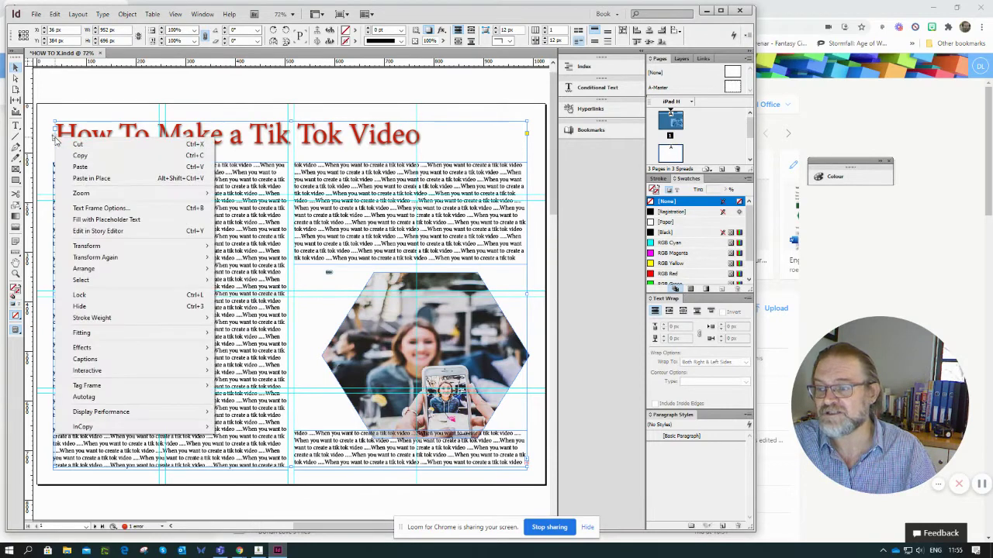
mouse_move(88, 350)
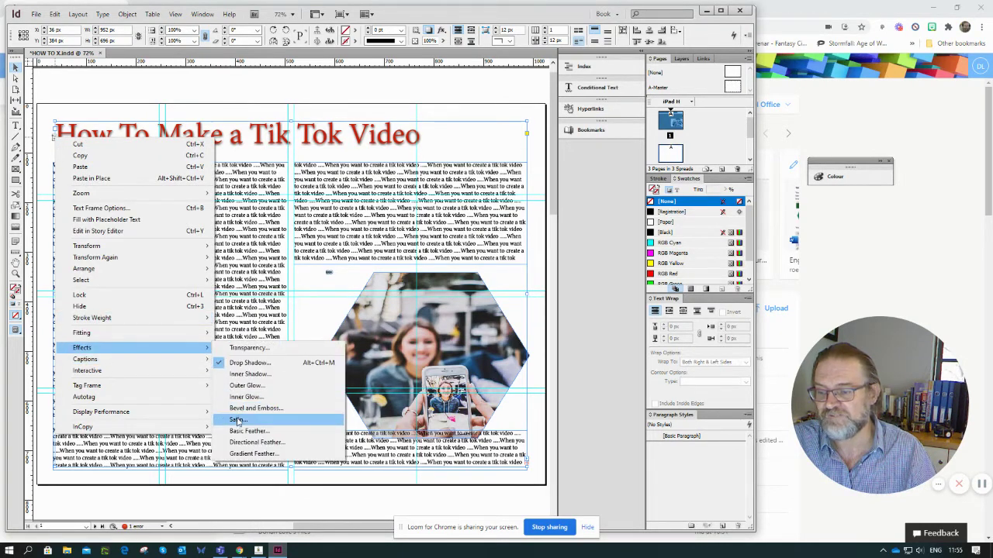
left_click(242, 411)
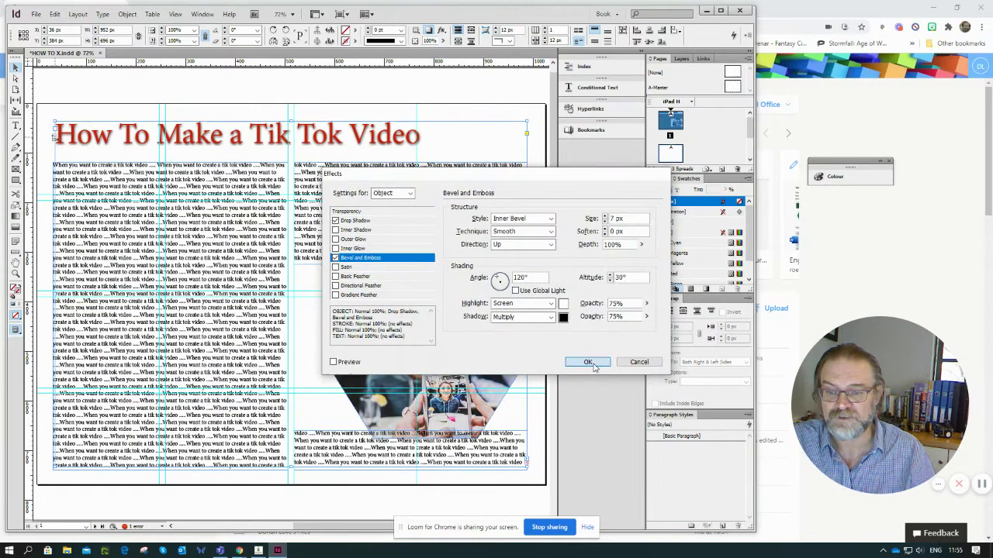
left_click(588, 364)
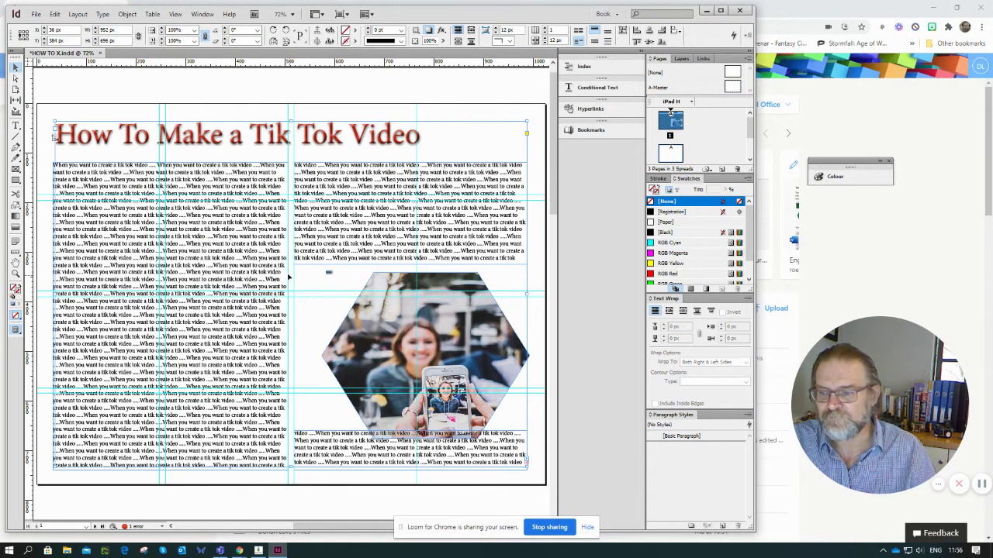
Apply a default drop shadow to the long left-column text frame.
left_click(289, 273)
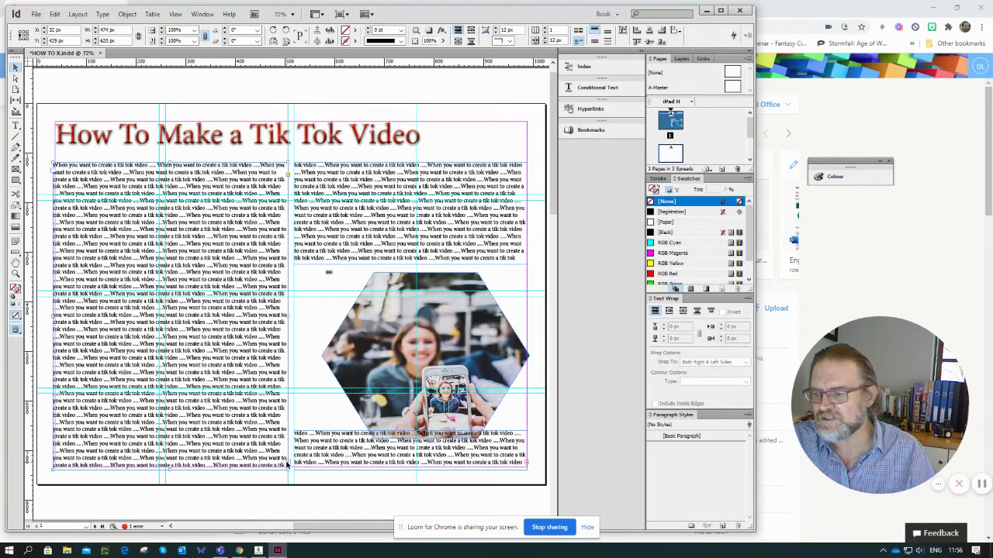
right_click(54, 174)
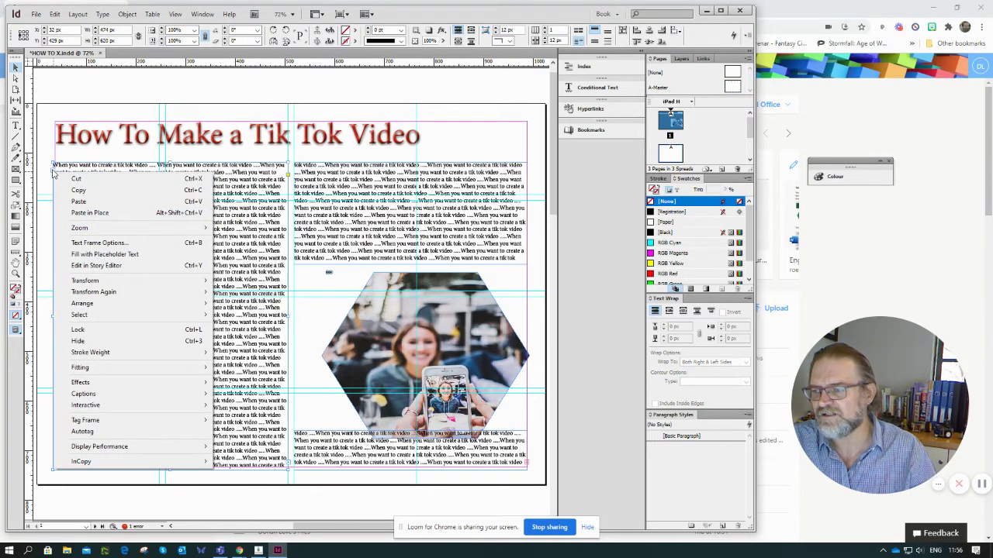
mouse_move(88, 386)
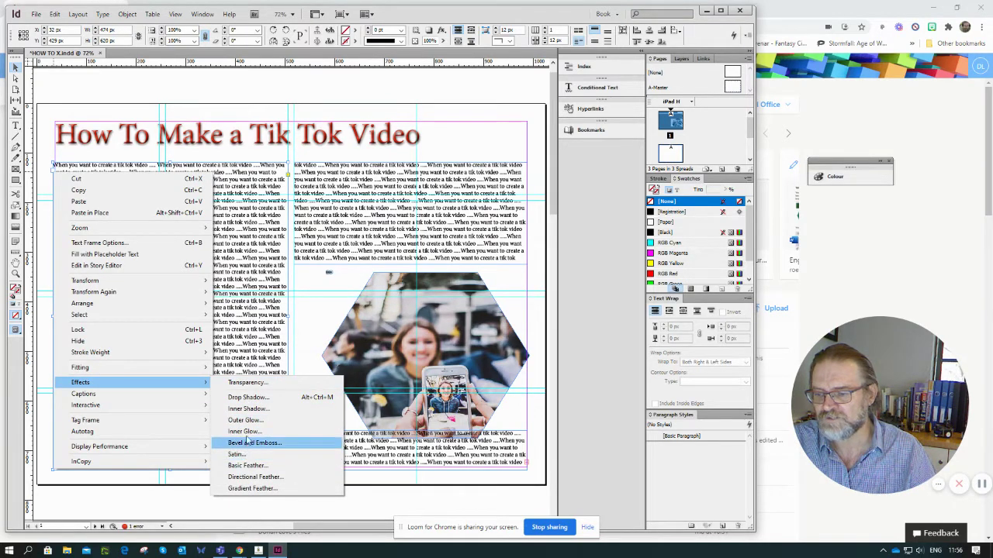
left_click(252, 399)
left_click(579, 367)
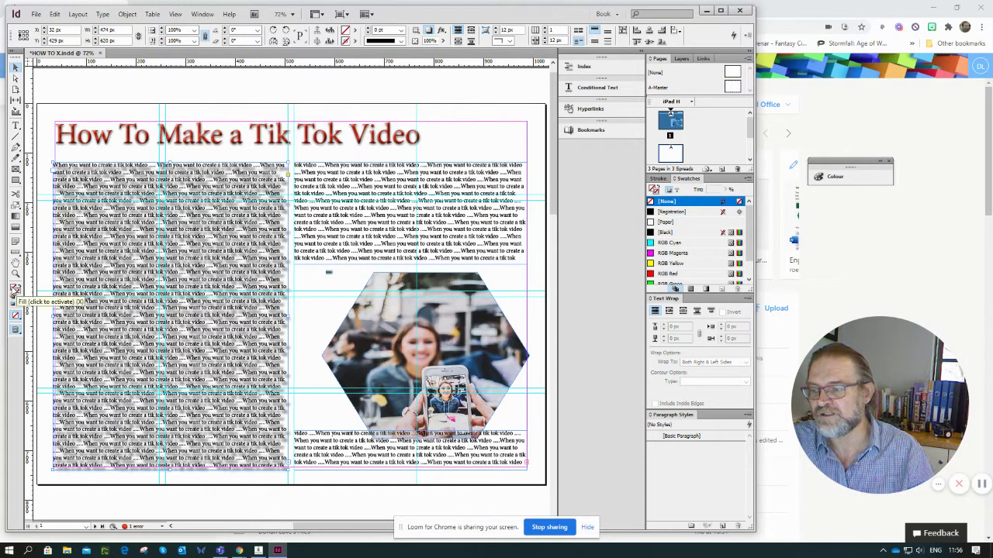
Fill the left text frame with bright green, then select the top-right text frame.
left_click(13, 292)
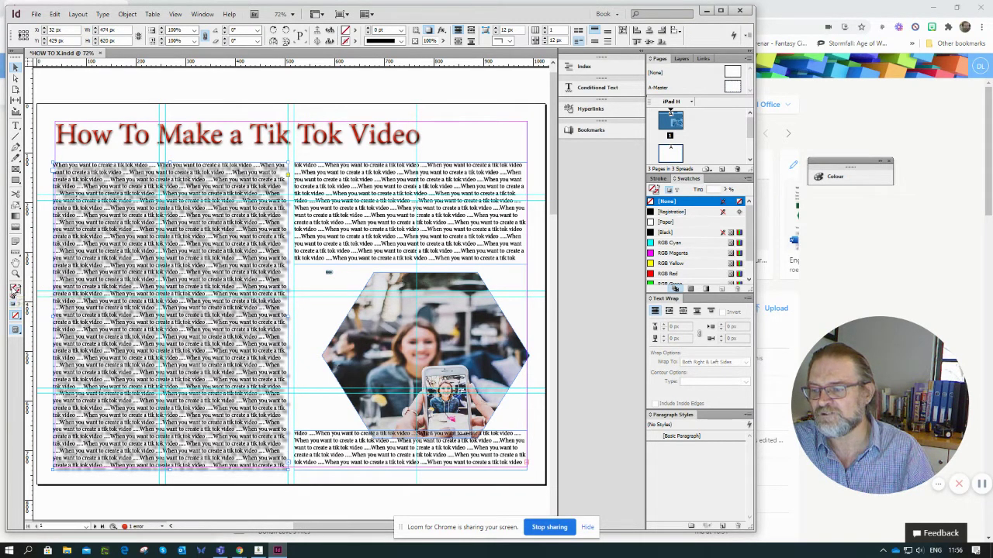
double_click(13, 291)
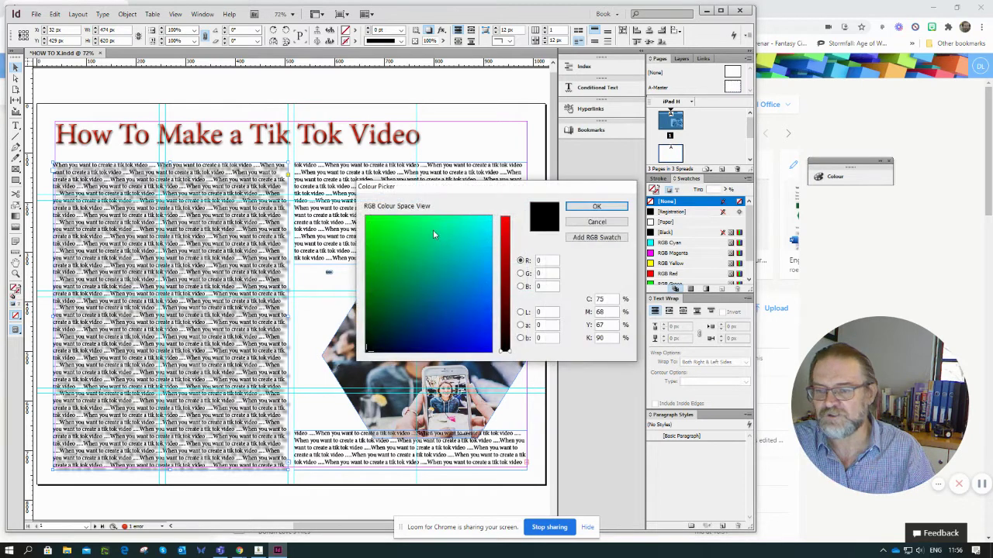
left_click(378, 222)
left_click(594, 207)
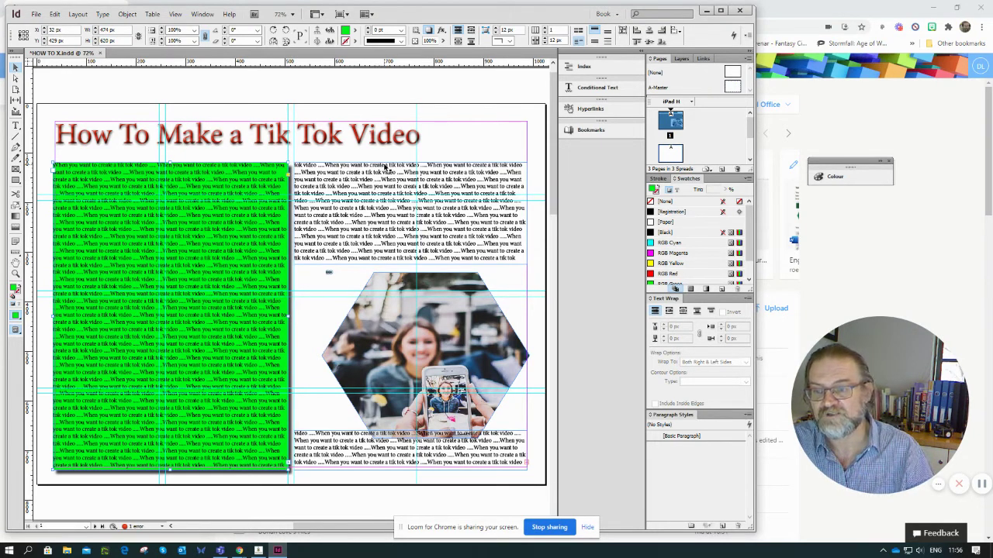
key("ctrl+a")
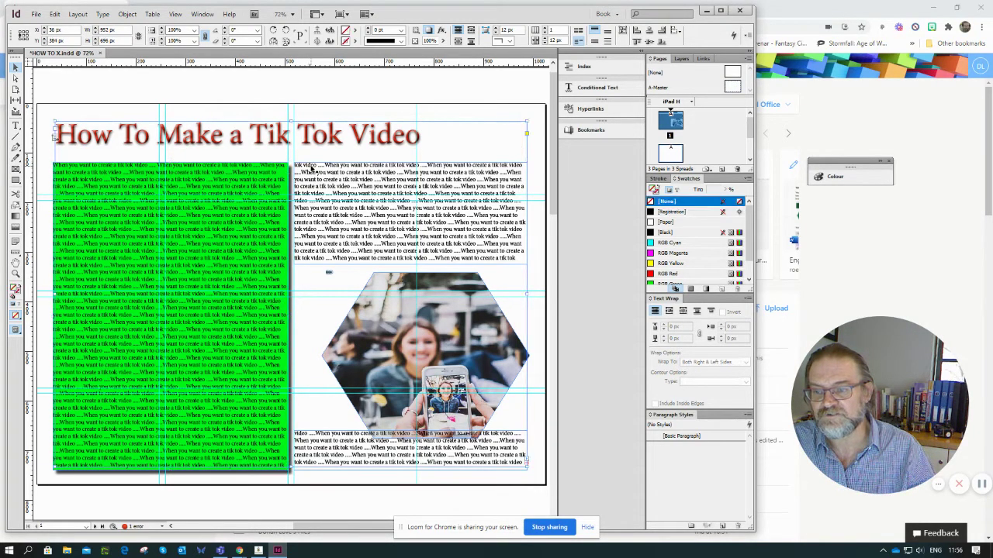
left_click(298, 174)
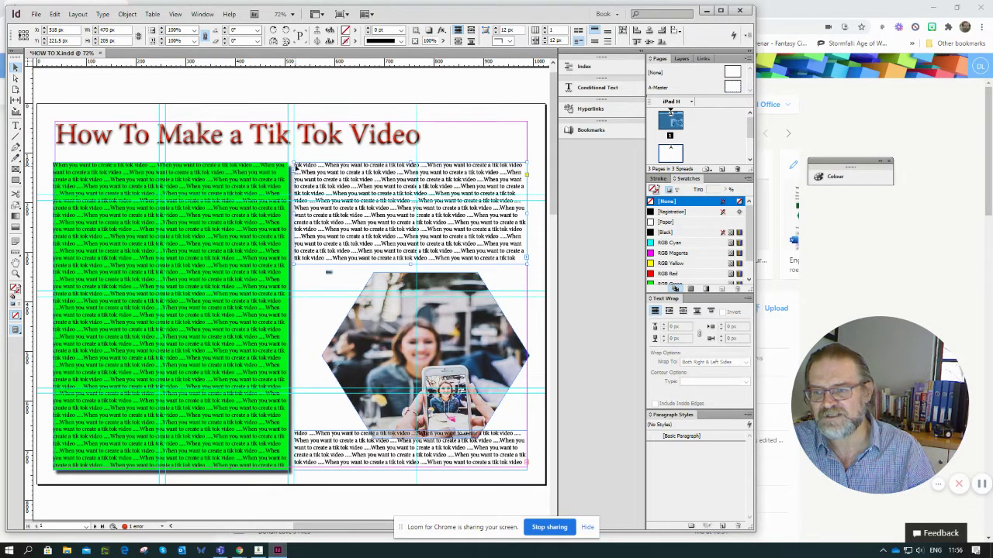
Add a default drop shadow to the top-right text frame.
right_click(295, 172)
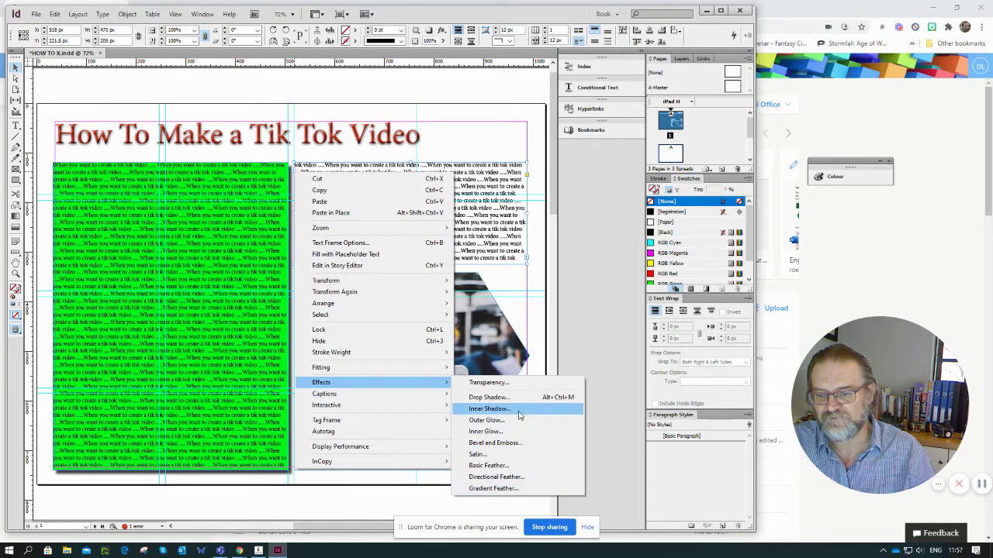
left_click(519, 398)
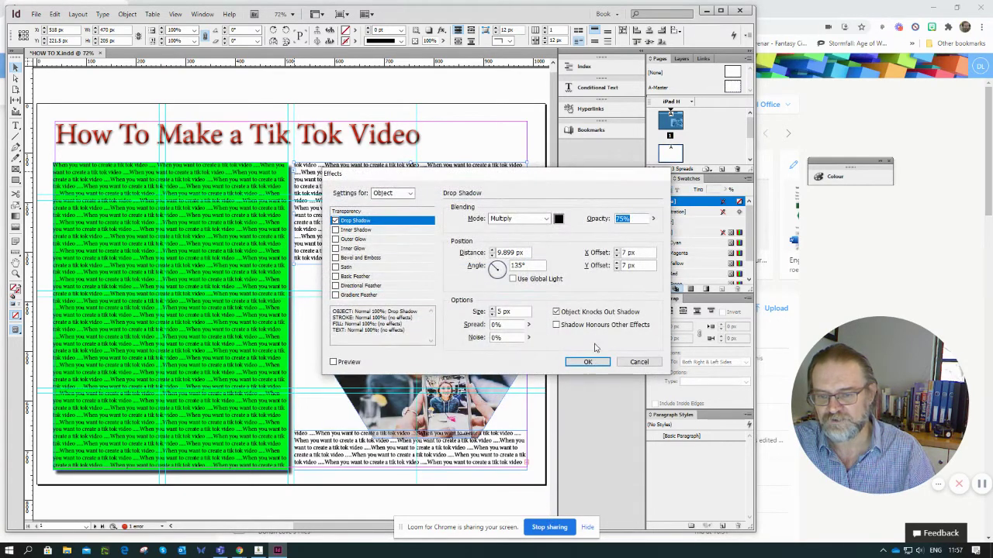
left_click(588, 362)
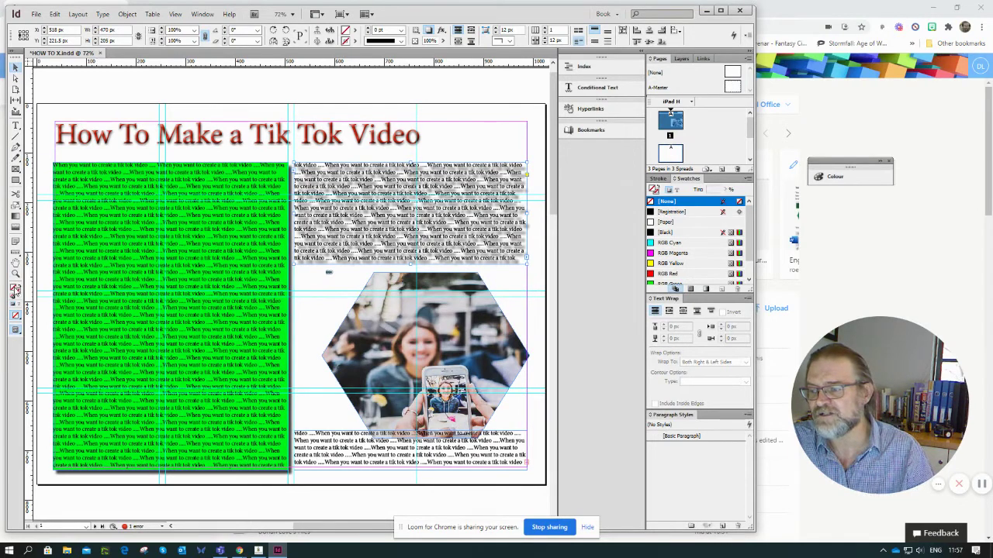
Fill the top-right text frame with bright blue.
double_click(13, 291)
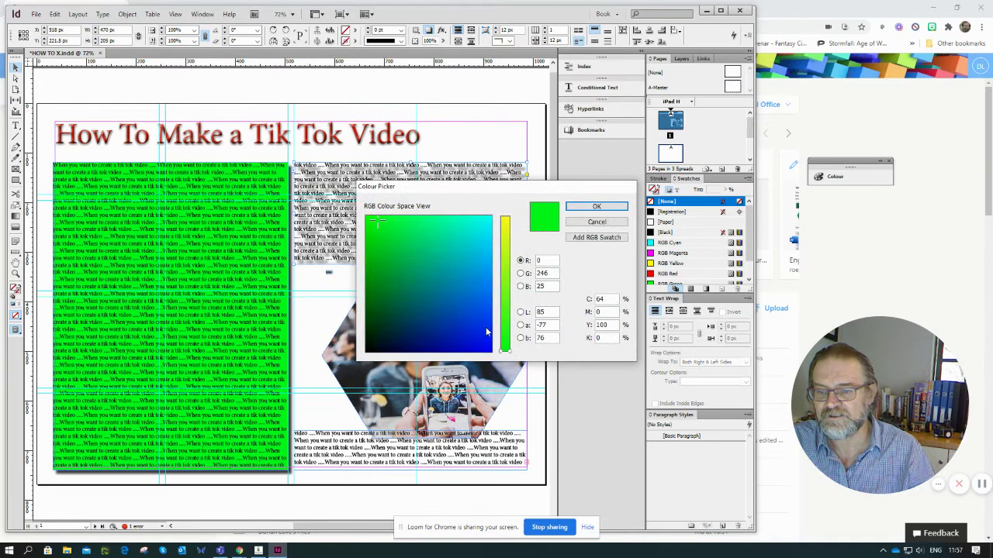
left_click(486, 332)
left_click(592, 206)
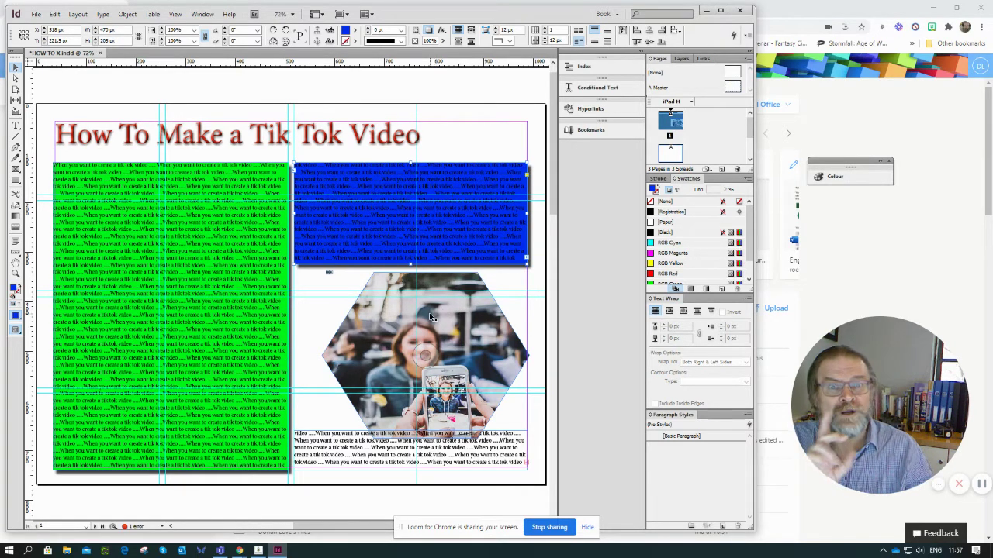
left_click(463, 301)
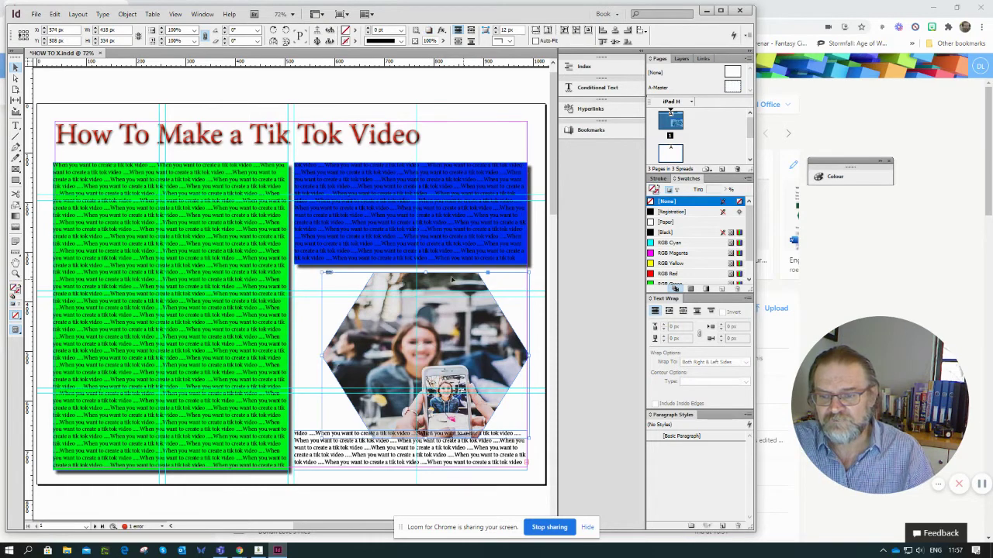
Try the hexagon photo's fitting options, finishing with Fill Frame Proportionally.
left_click(536, 31)
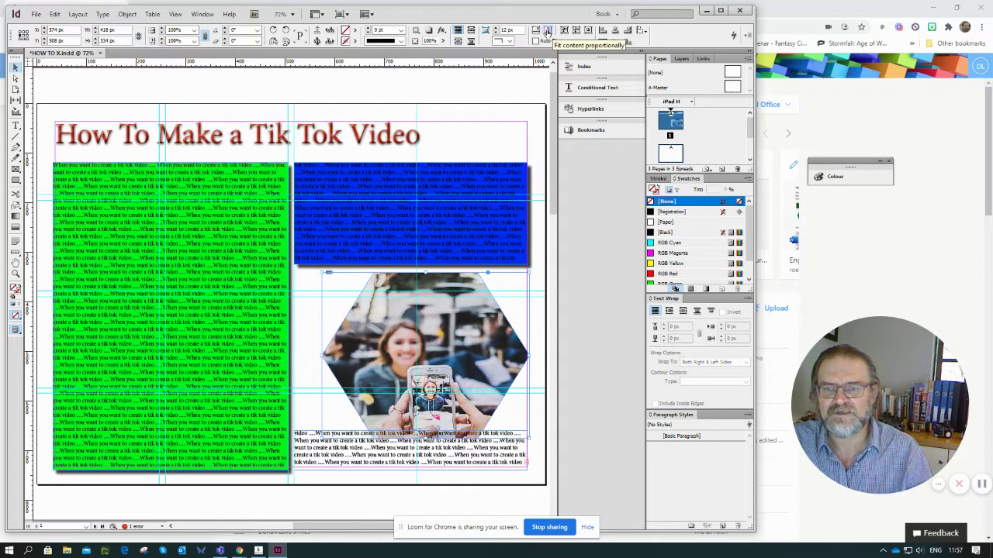
left_click(546, 31)
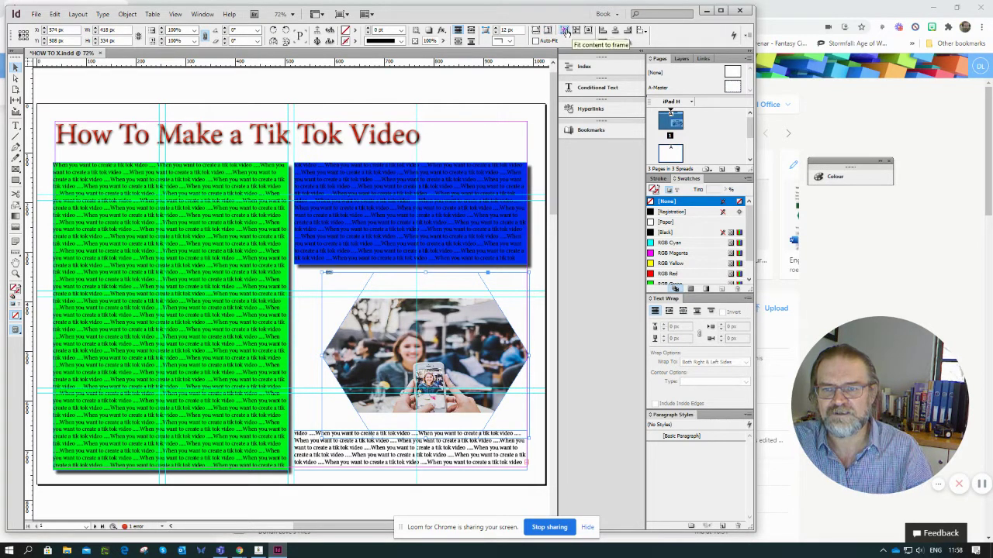
left_click(565, 31)
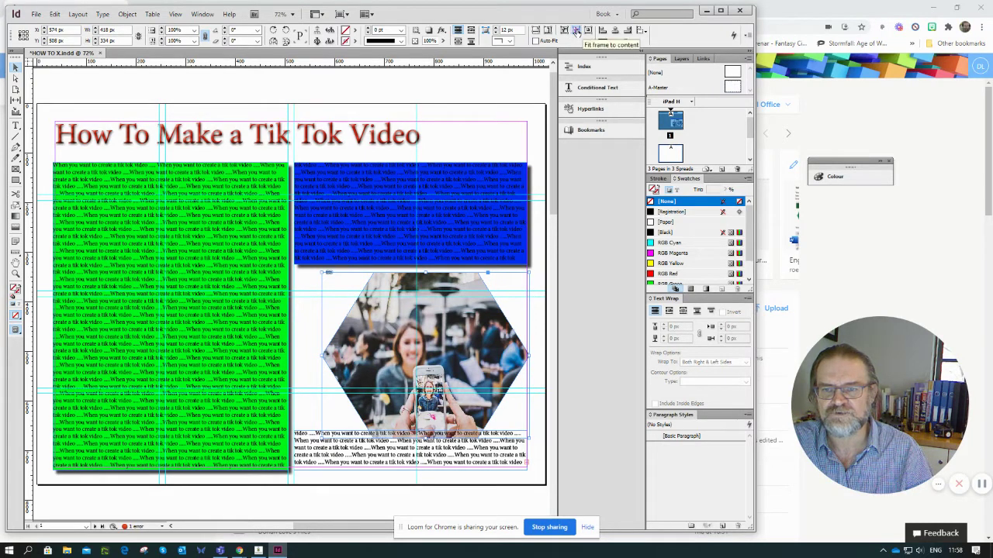
left_click(576, 31)
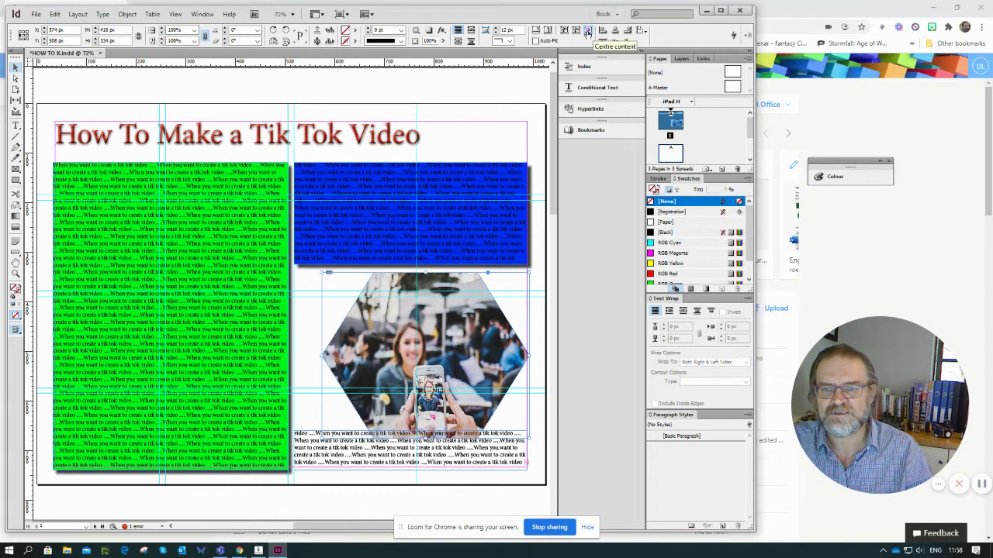
left_click(587, 33)
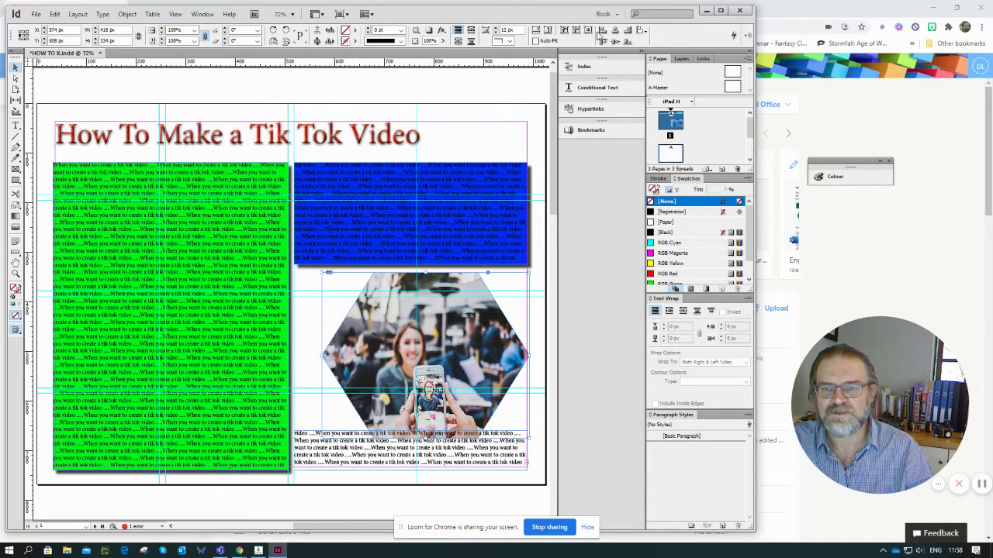
left_click(535, 33)
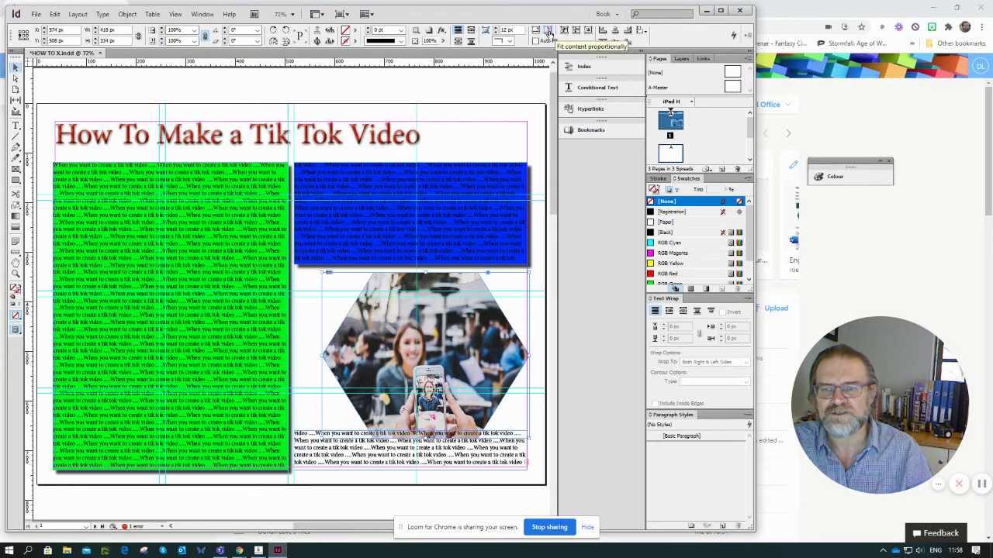